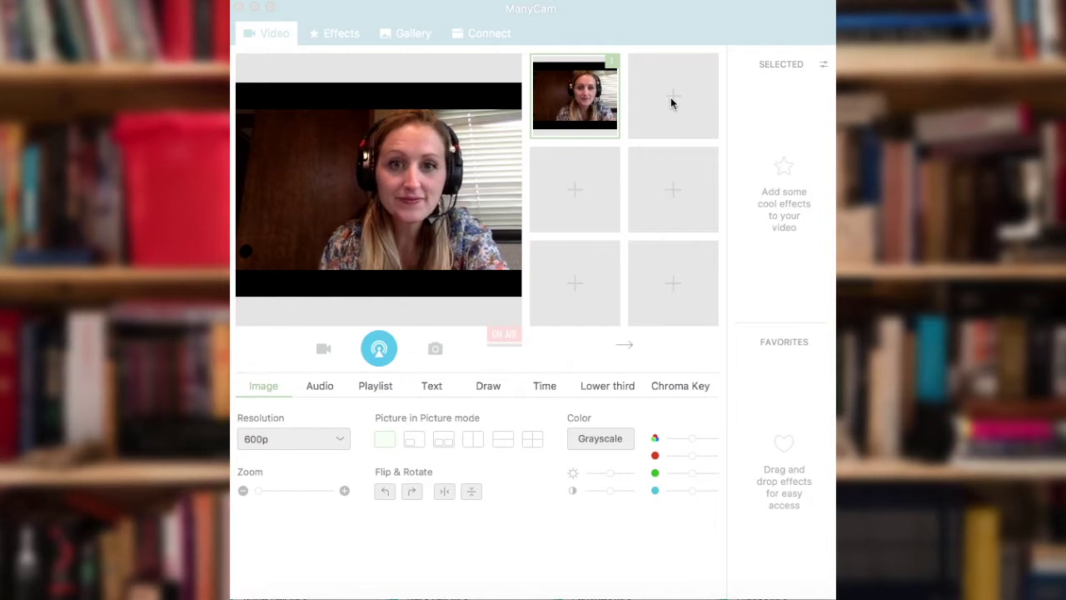
Step: Add FaceTime HD Camera as source 2 with the second Picture in Picture mode, then return live to source 1
click(672, 102)
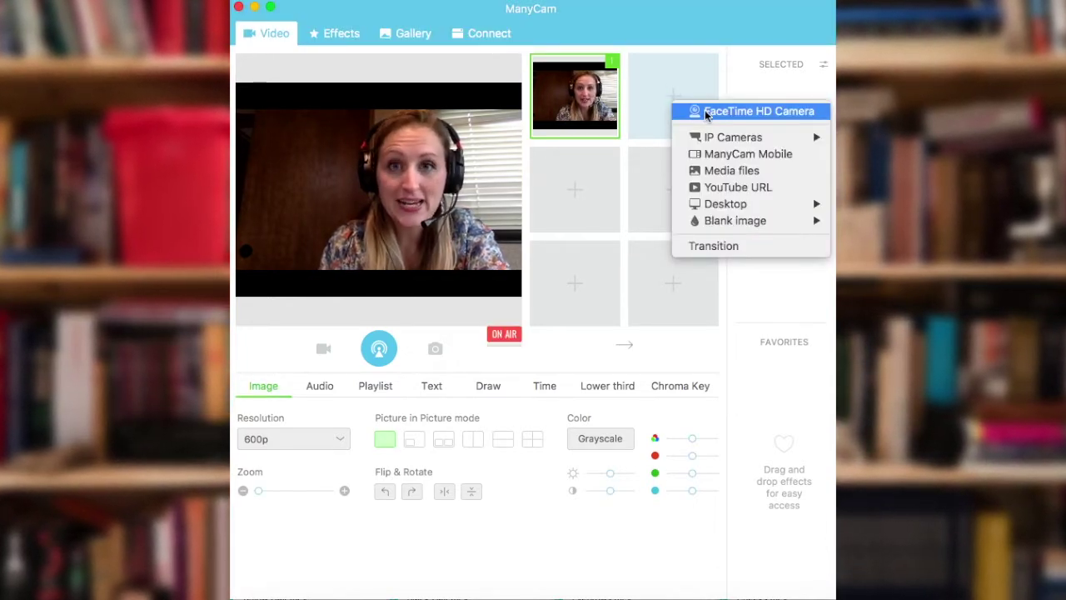
click(706, 112)
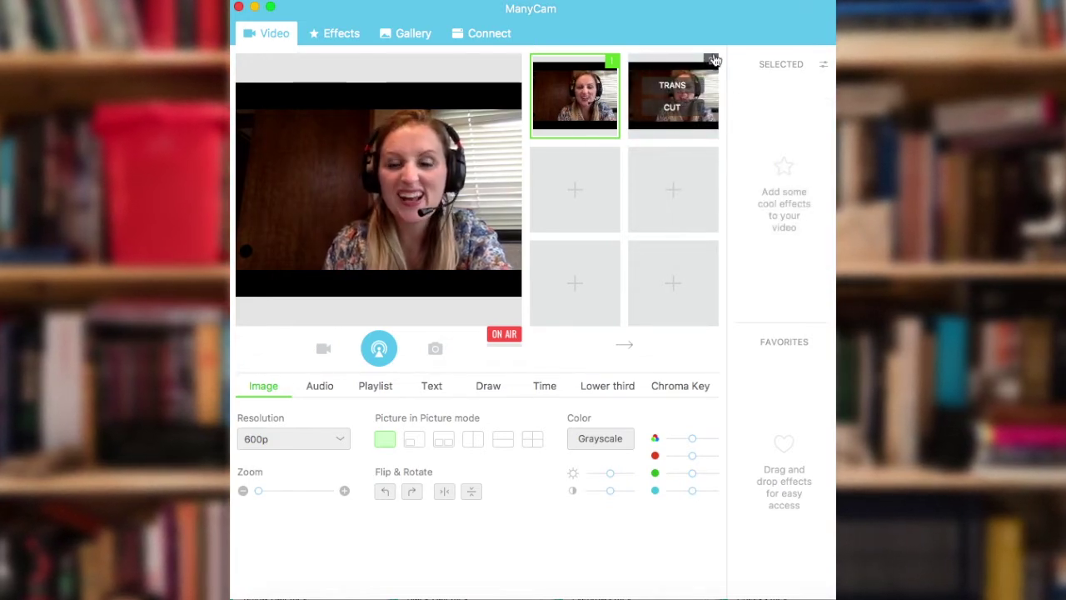
click(694, 107)
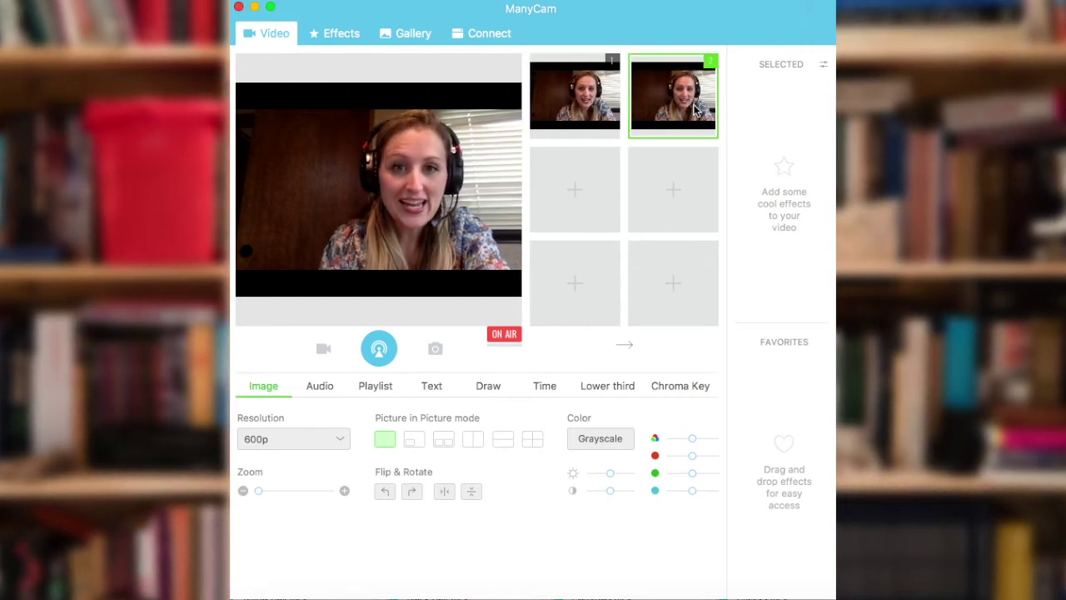
click(415, 440)
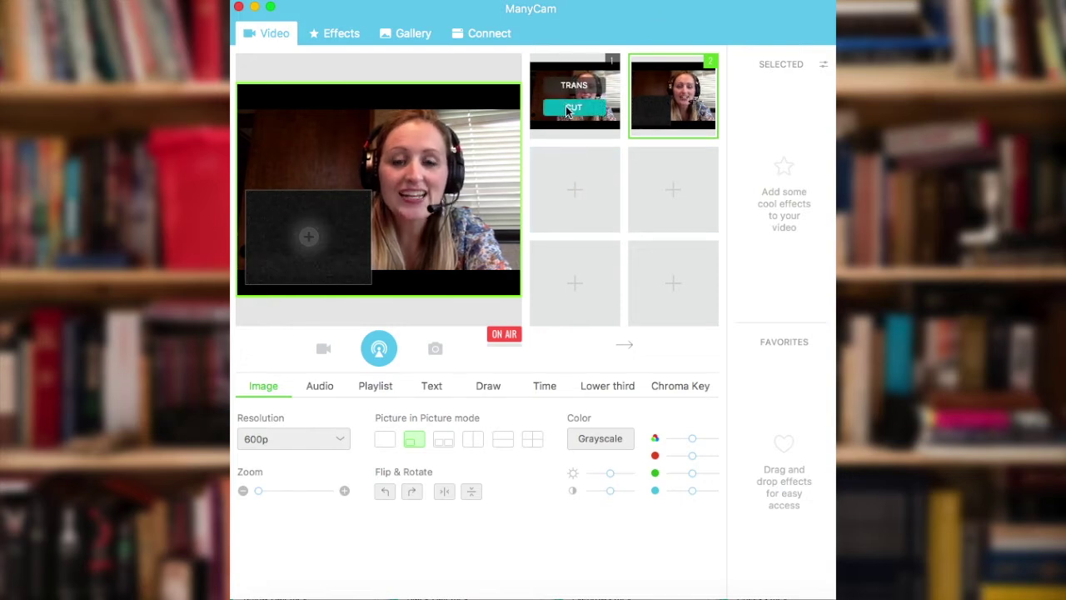
click(566, 106)
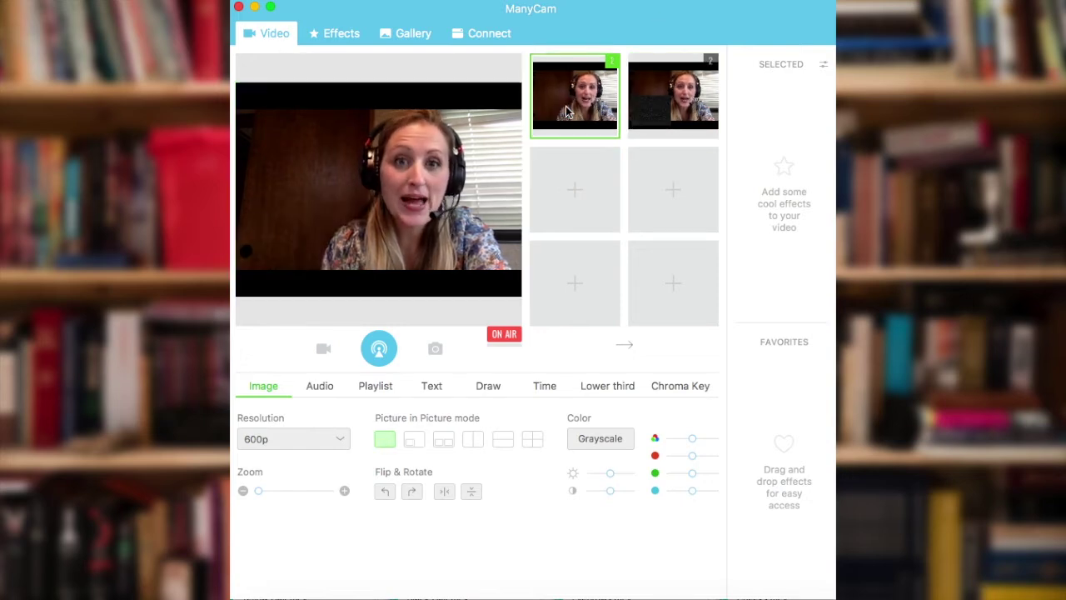
Step: Load animated-panda-image-0017.gif from Downloads as source 2's picture-in-picture media
right_click(640, 126)
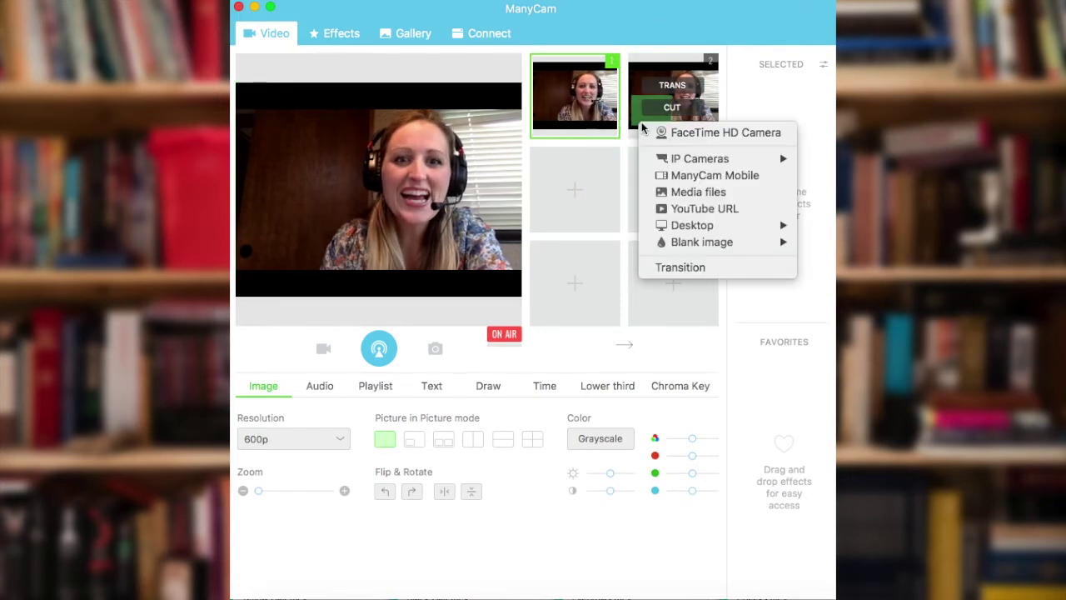
click(714, 191)
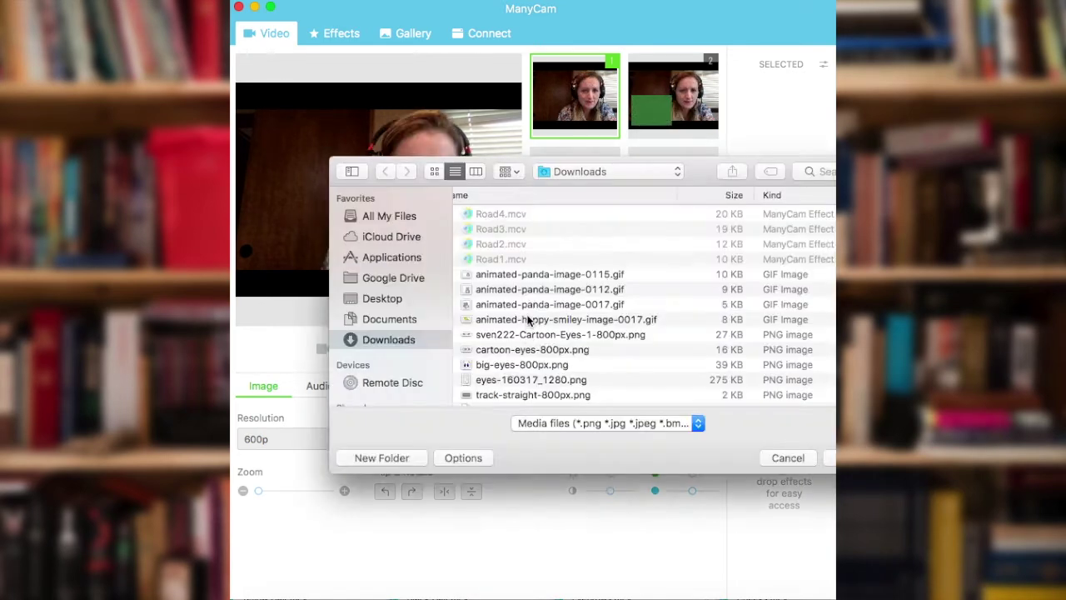
click(551, 277)
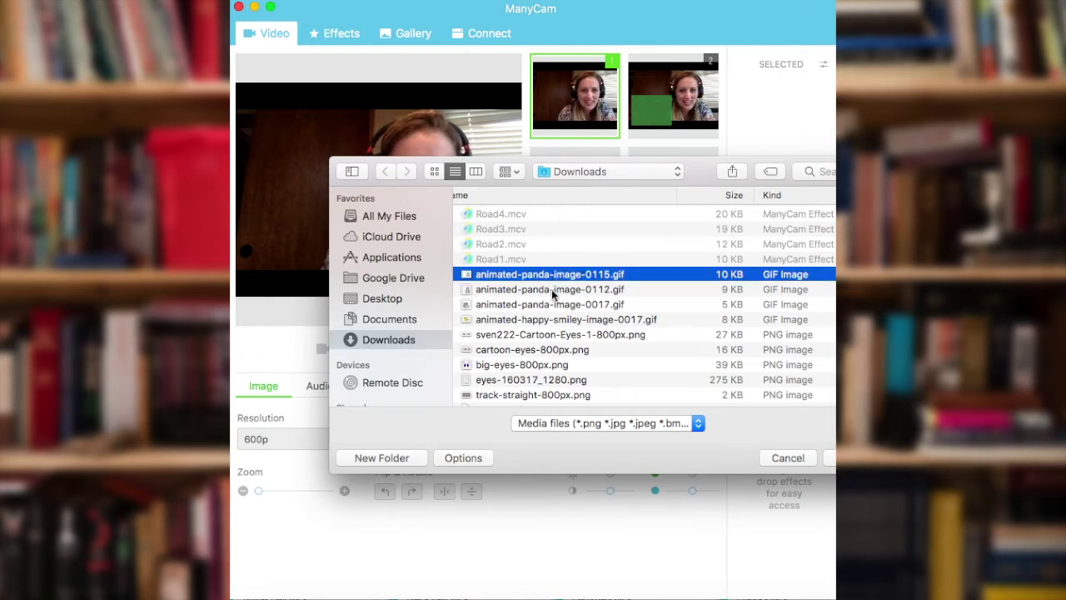
click(552, 291)
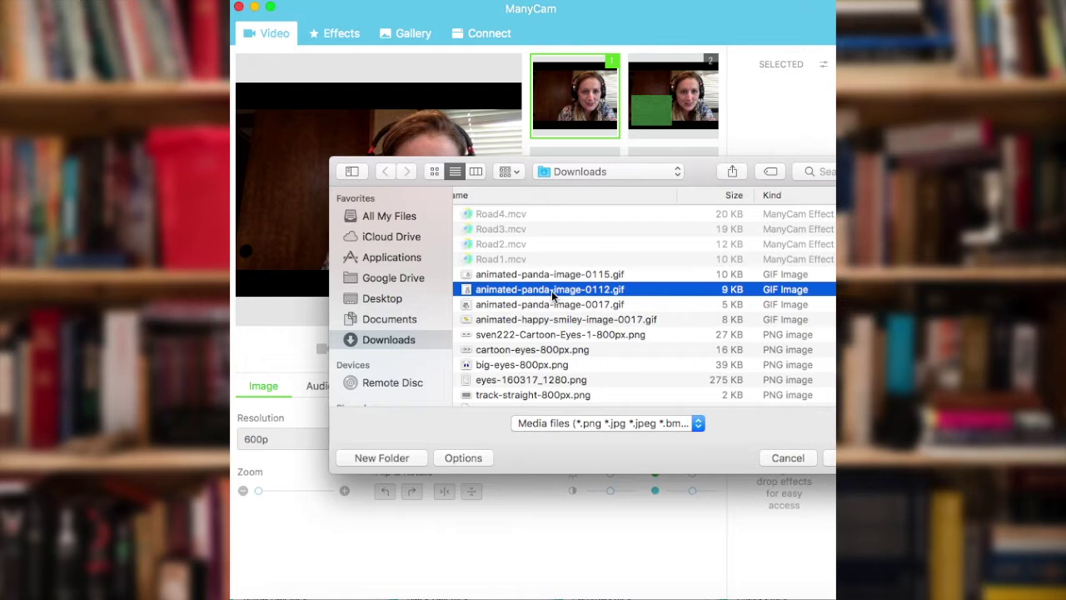
double_click(552, 305)
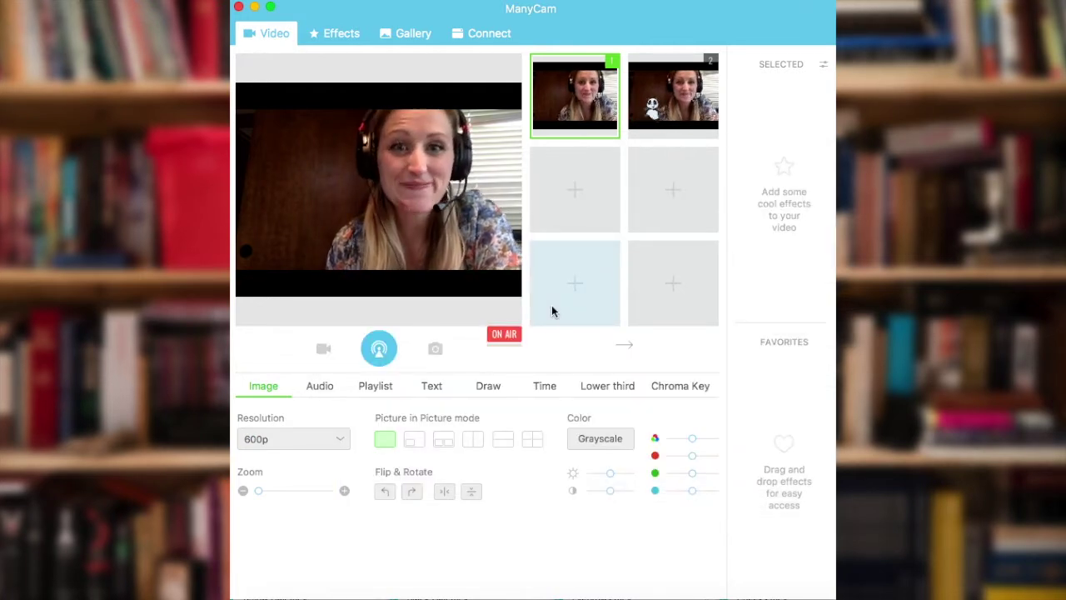
mouse_move(685, 116)
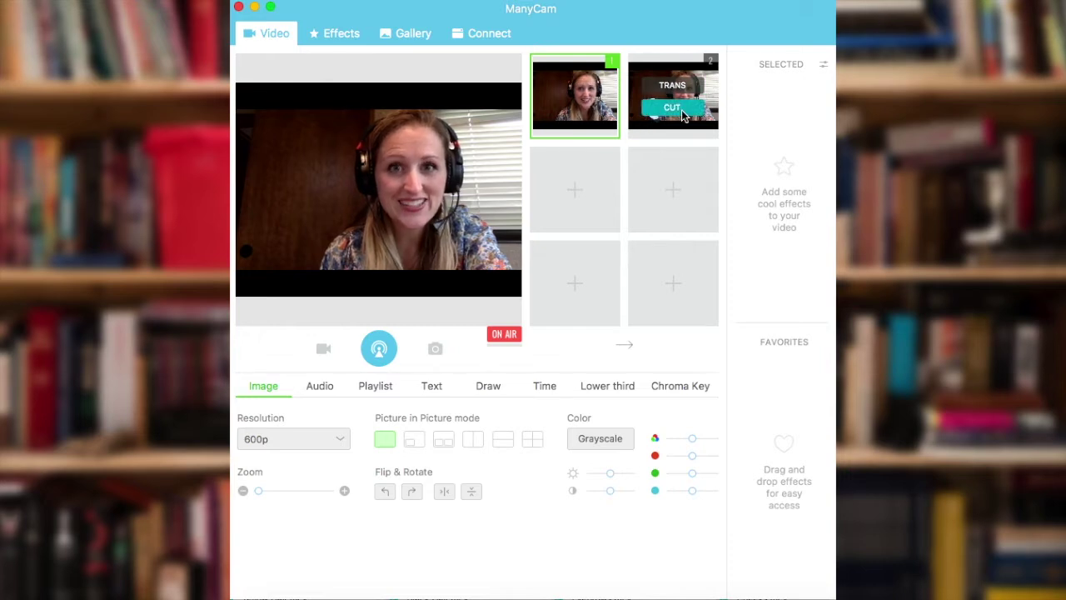
Step: Put the panda source live, move the panda up and enlarge it over the frame's centre, then return to the webcam
click(683, 115)
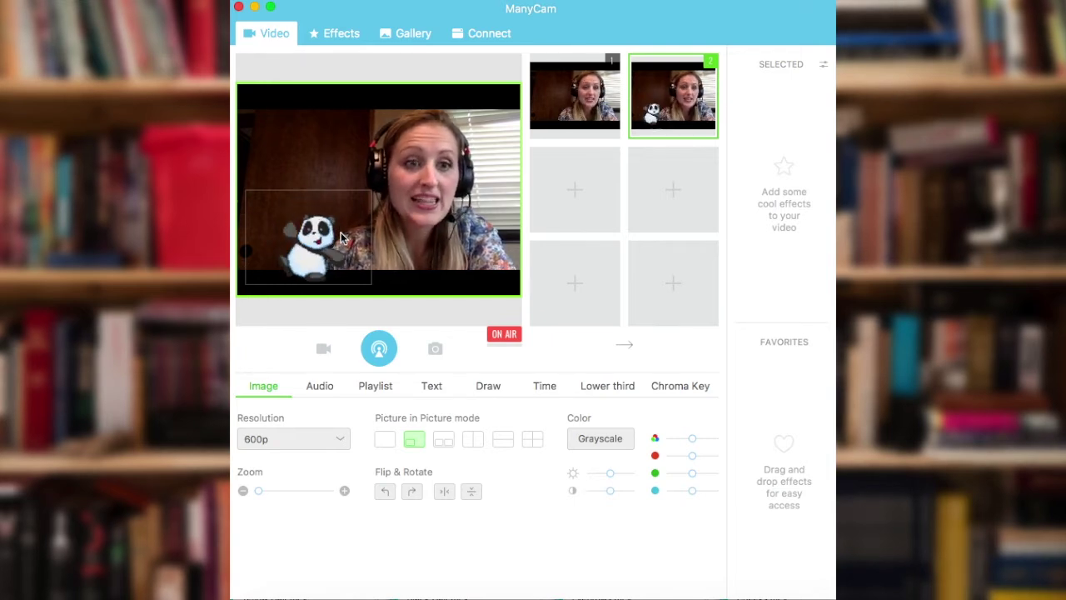
mouse_move(340, 235)
mouse_down()
mouse_move(375, 157)
mouse_move(401, 164)
mouse_move(445, 203)
mouse_move(275, 242)
mouse_move(332, 239)
mouse_up()
drag(398, 186, 503, 74)
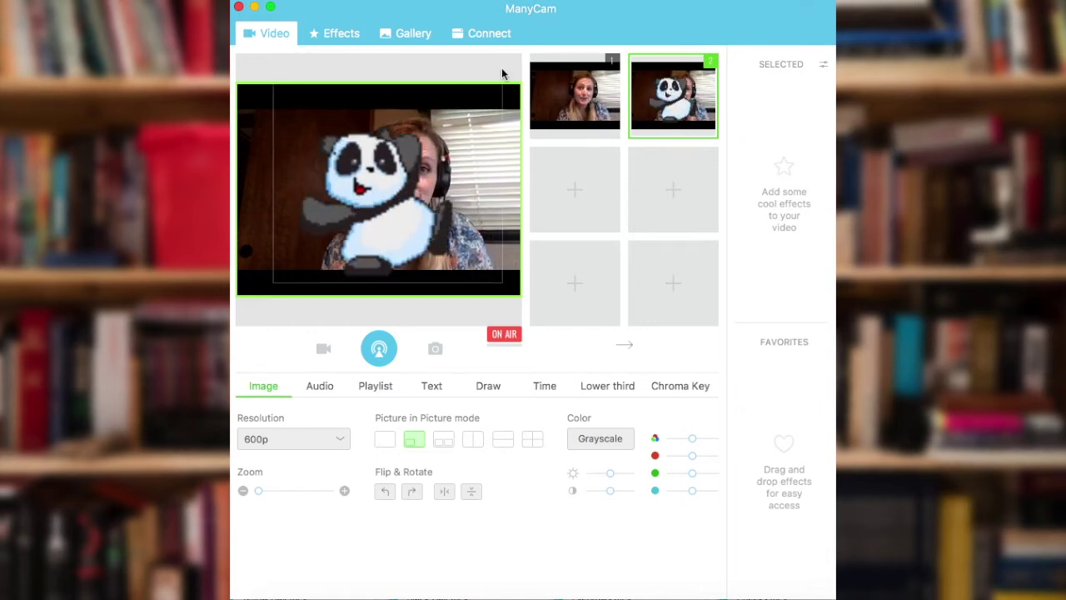
click(574, 113)
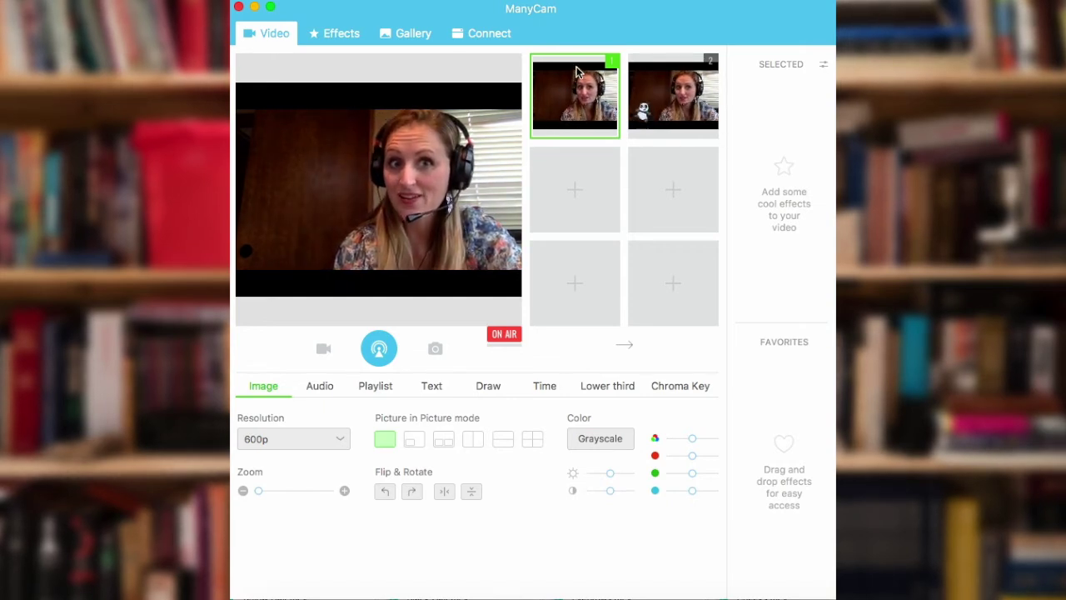
mouse_move(680, 92)
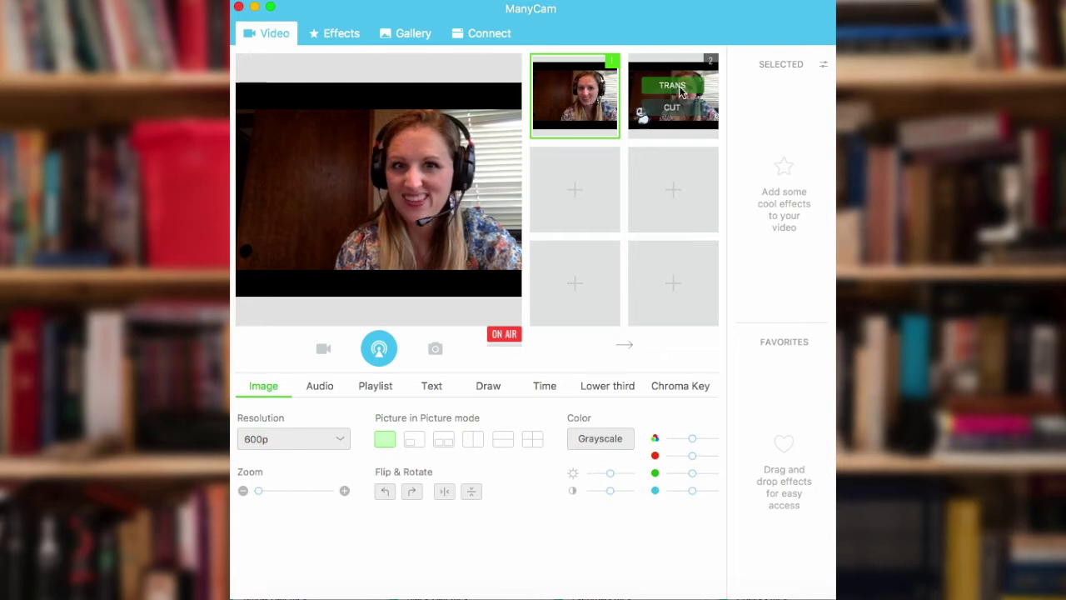
right_click(638, 121)
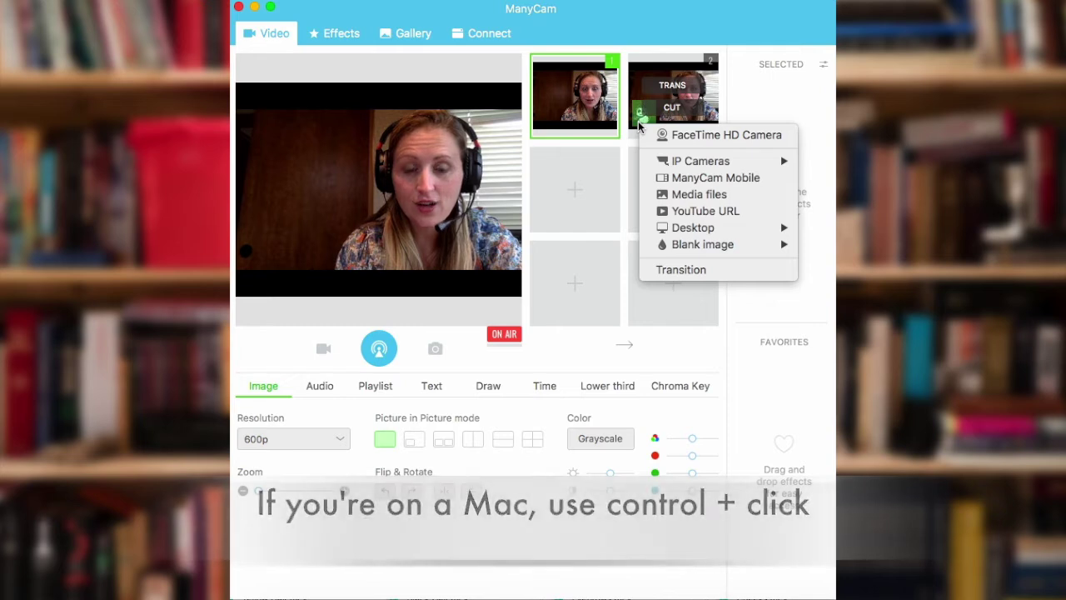
Step: Load Forest.jpg from the Google Drive VIPKID Files Plain Backgrounds folder into source 2
click(699, 194)
click(575, 185)
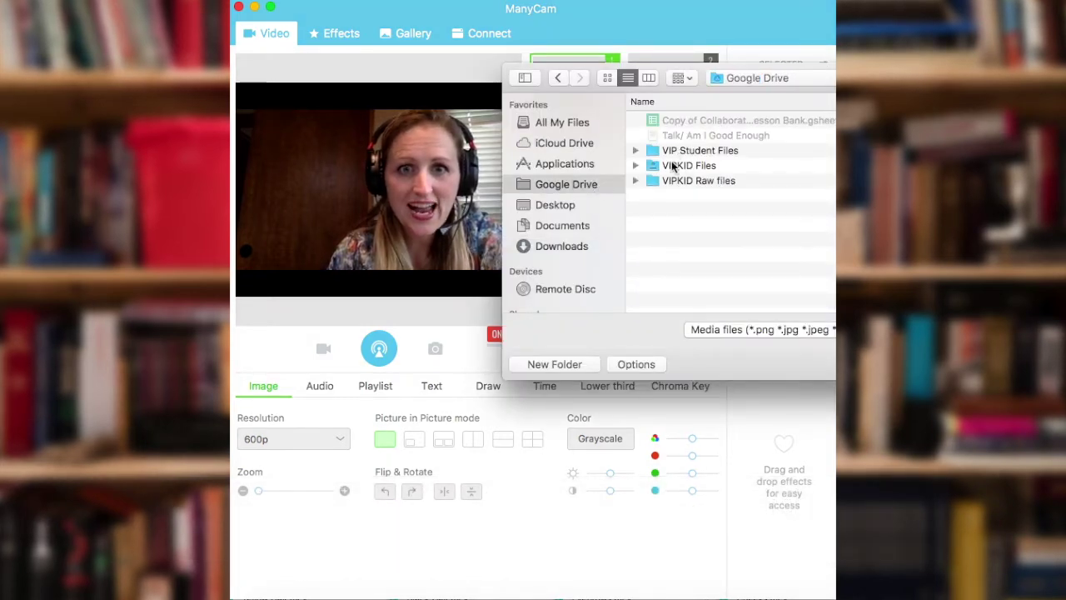
double_click(674, 166)
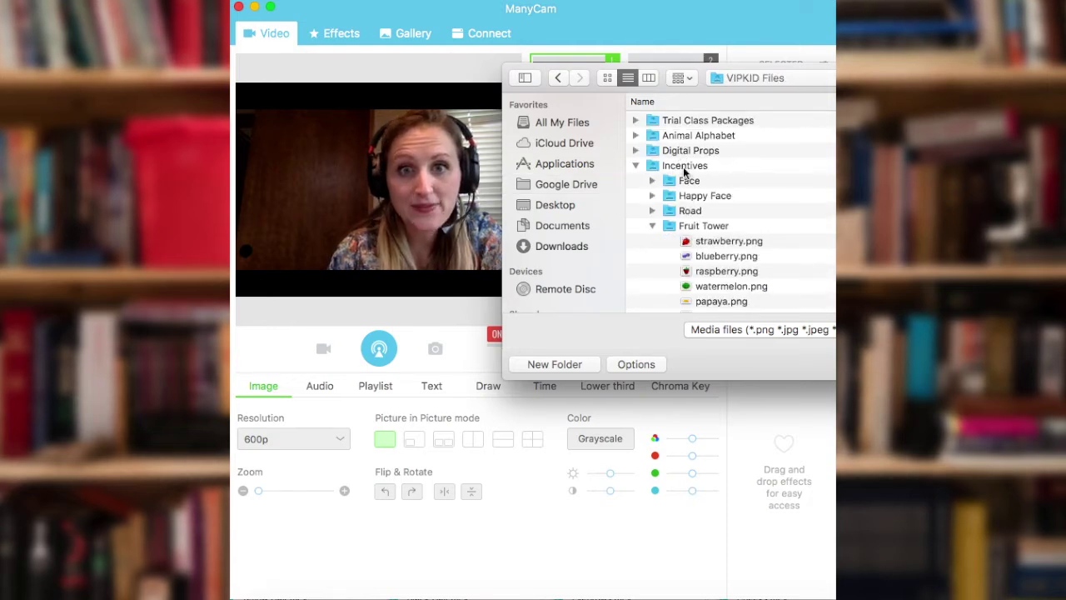
click(635, 166)
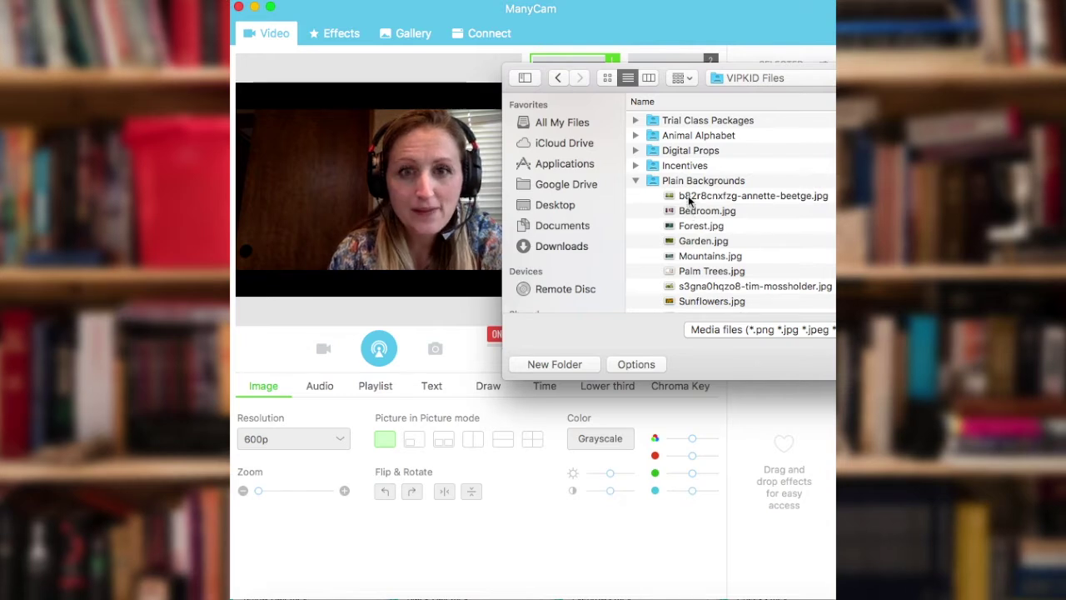
scroll(689, 201, down, 3)
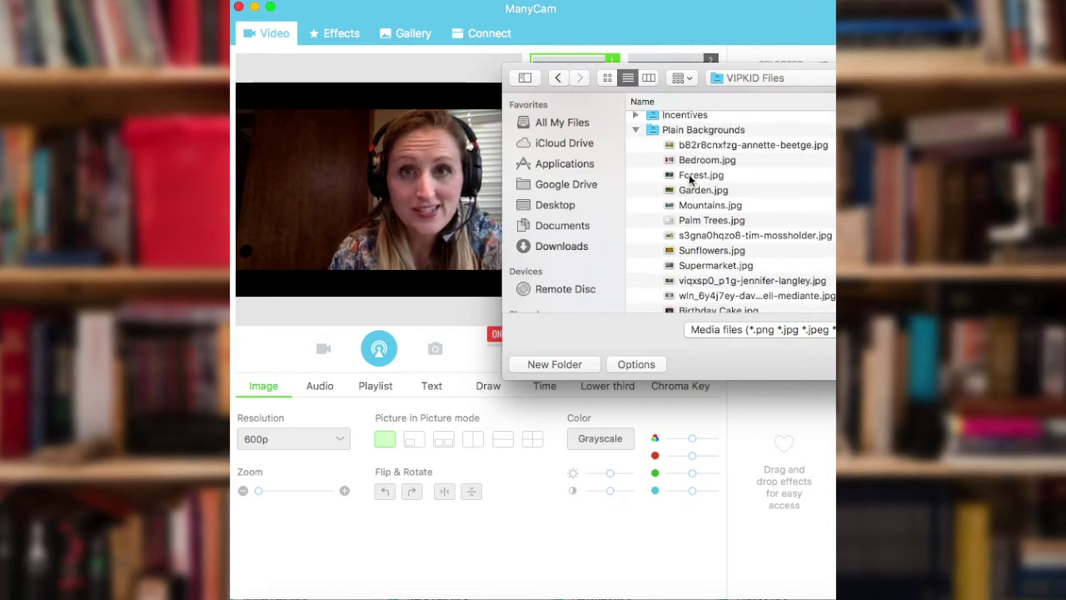
double_click(689, 176)
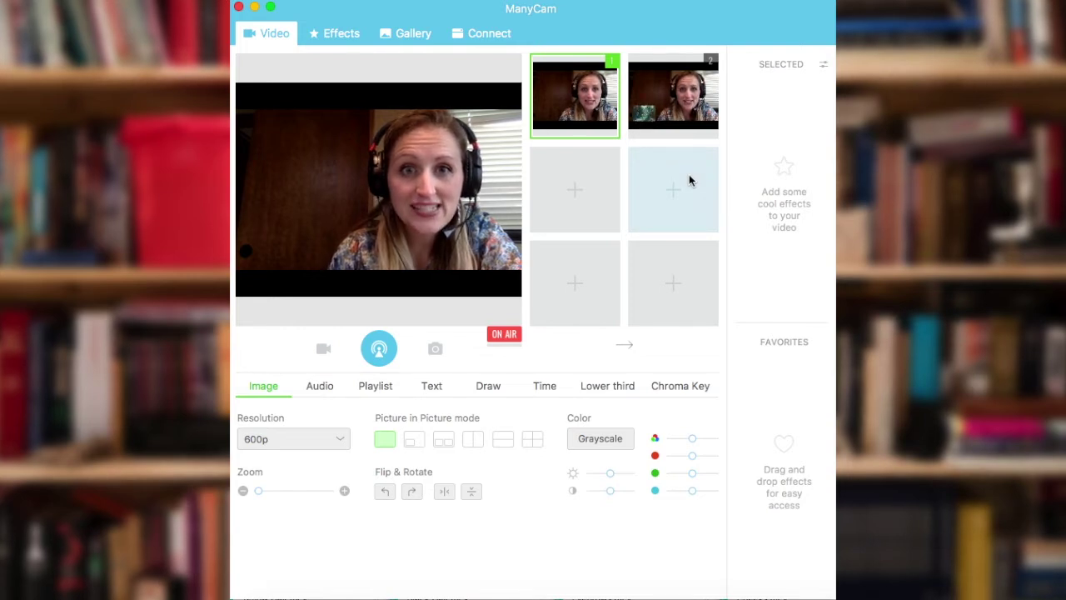
mouse_move(654, 113)
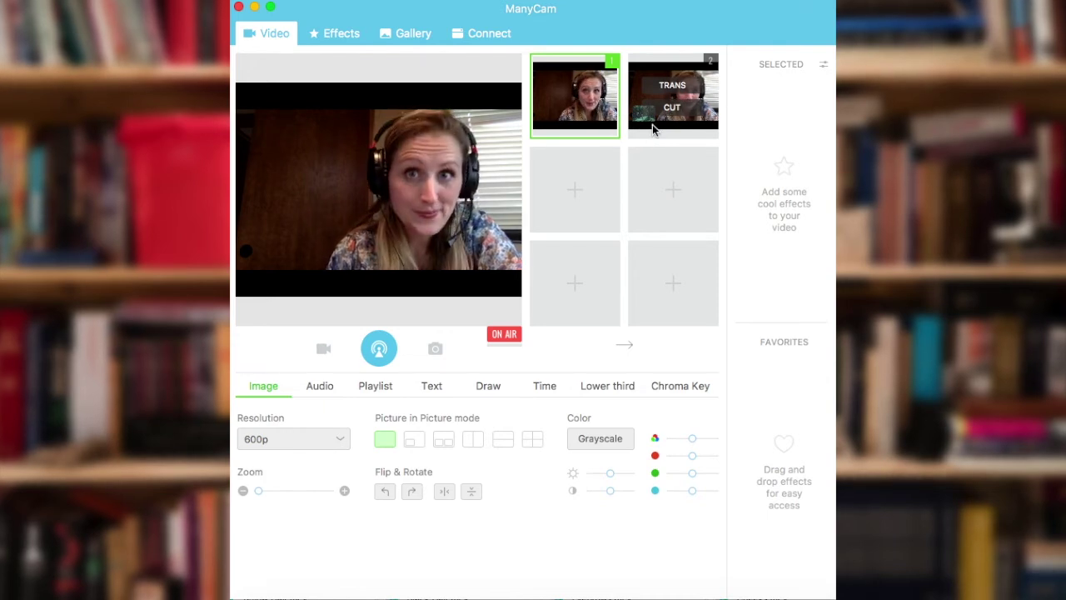
Step: Take the forest preset live with a transition, enlarge its inset, then switch back to the plain camera
click(673, 87)
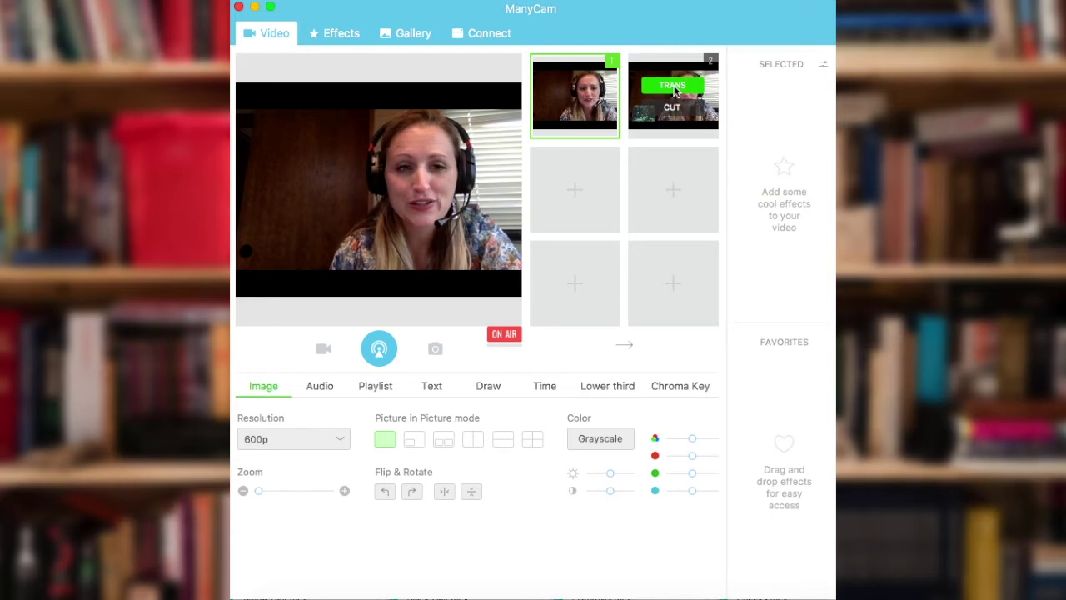
click(673, 87)
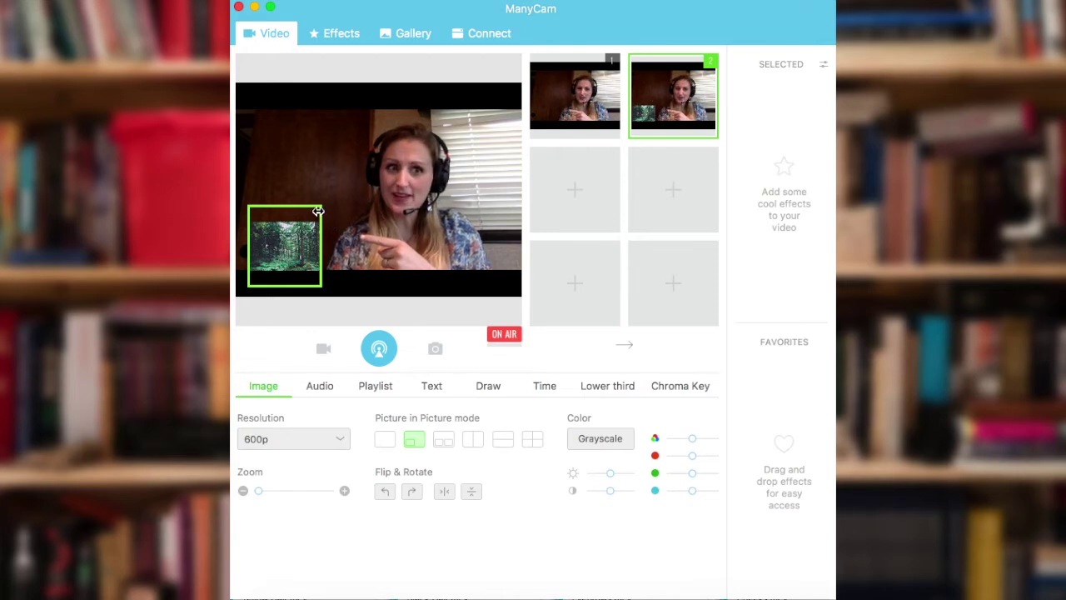
drag(323, 206, 384, 184)
click(583, 104)
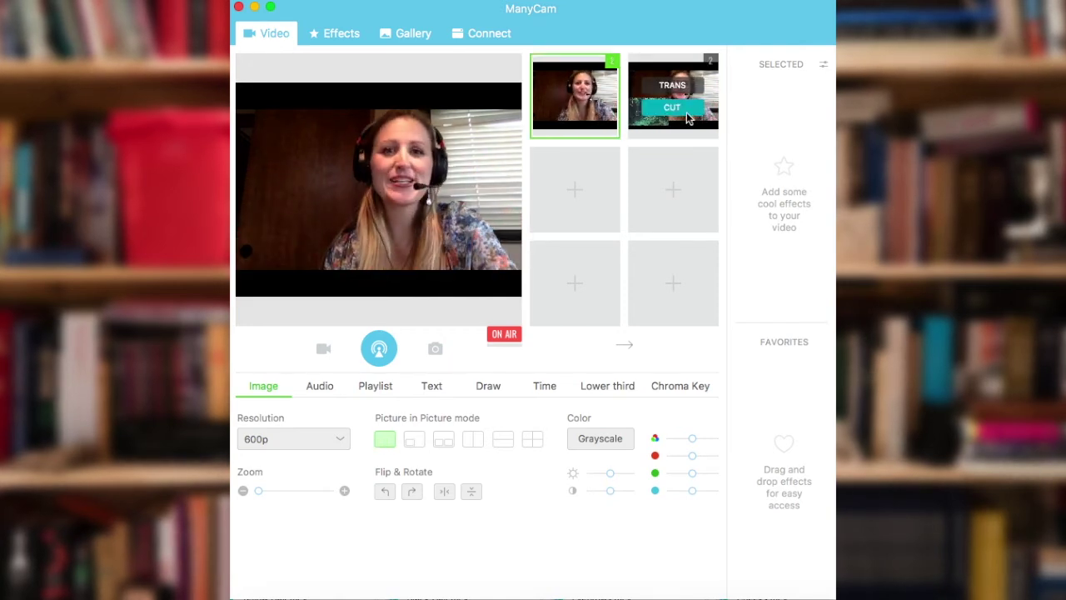
Step: Replace source 2's forest overlay with Playground puzzle image 0.jpg and transition it live
right_click(639, 124)
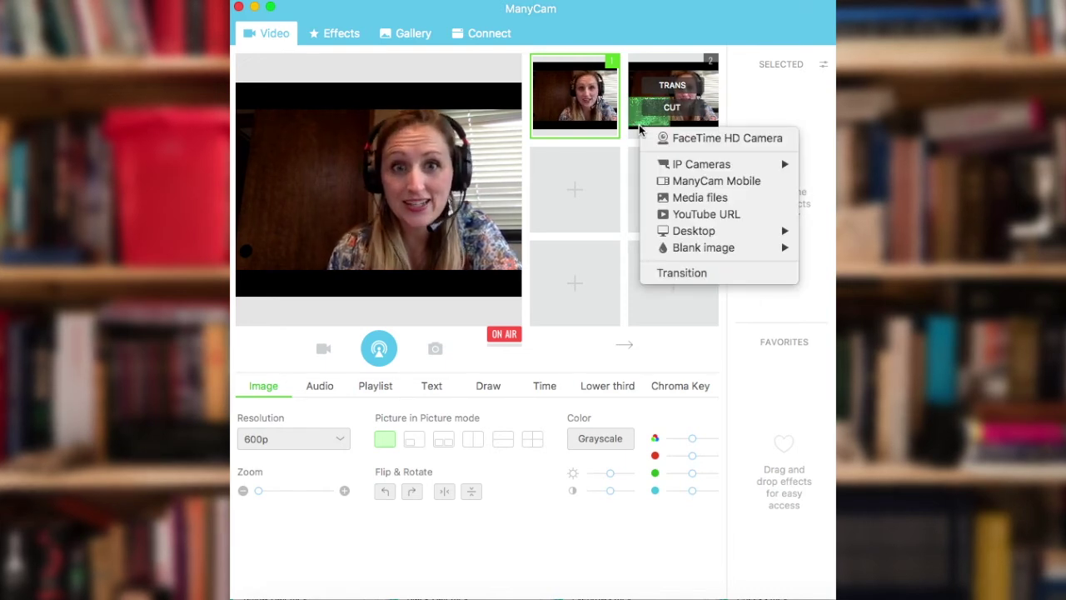
click(682, 196)
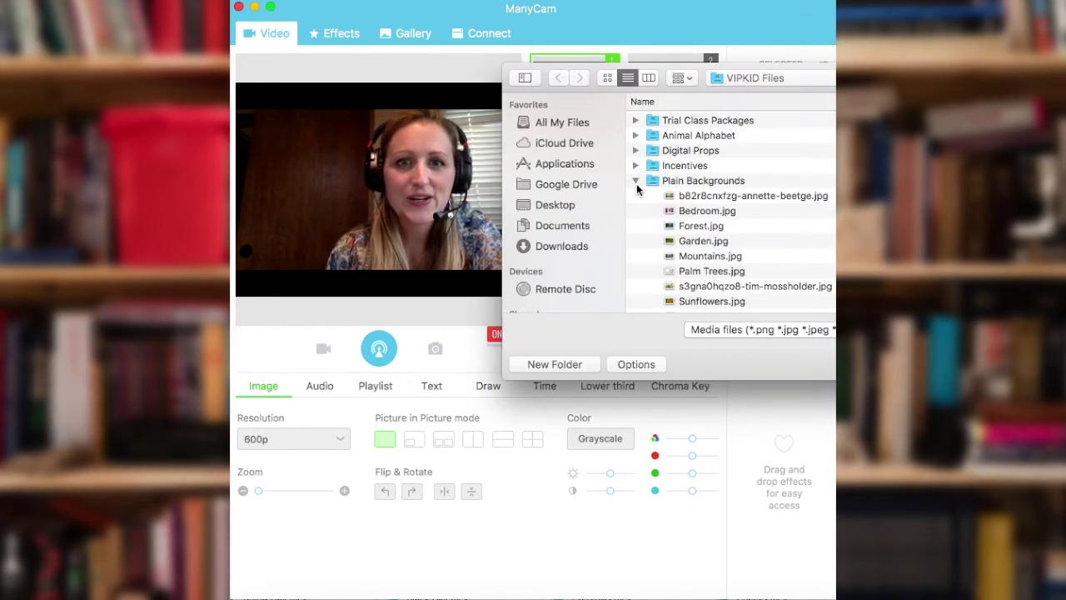
click(636, 180)
click(636, 165)
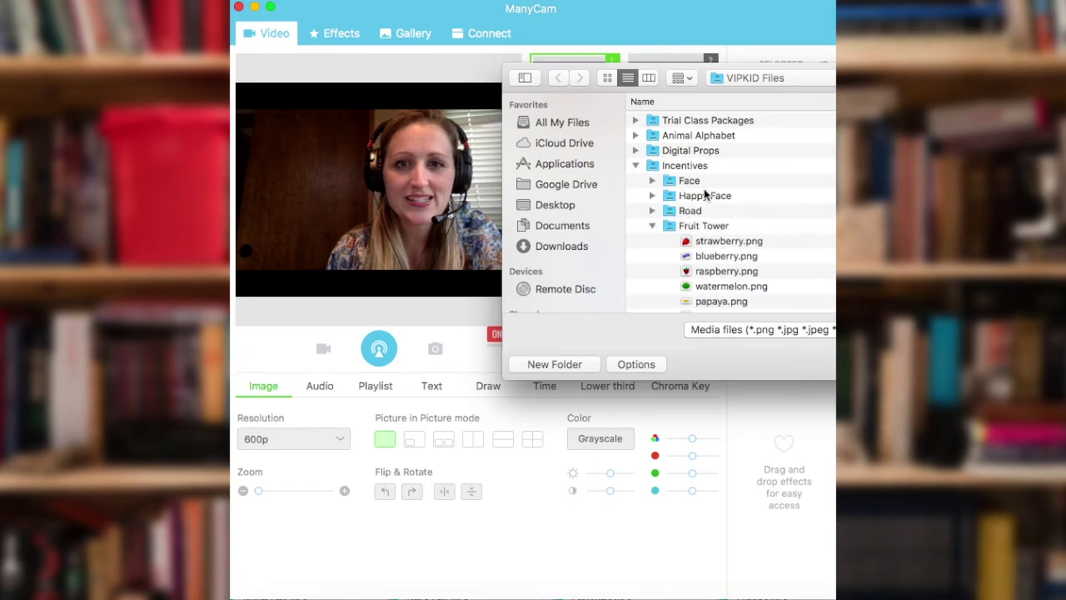
scroll(735, 212, down, 5)
scroll(735, 213, down, 3)
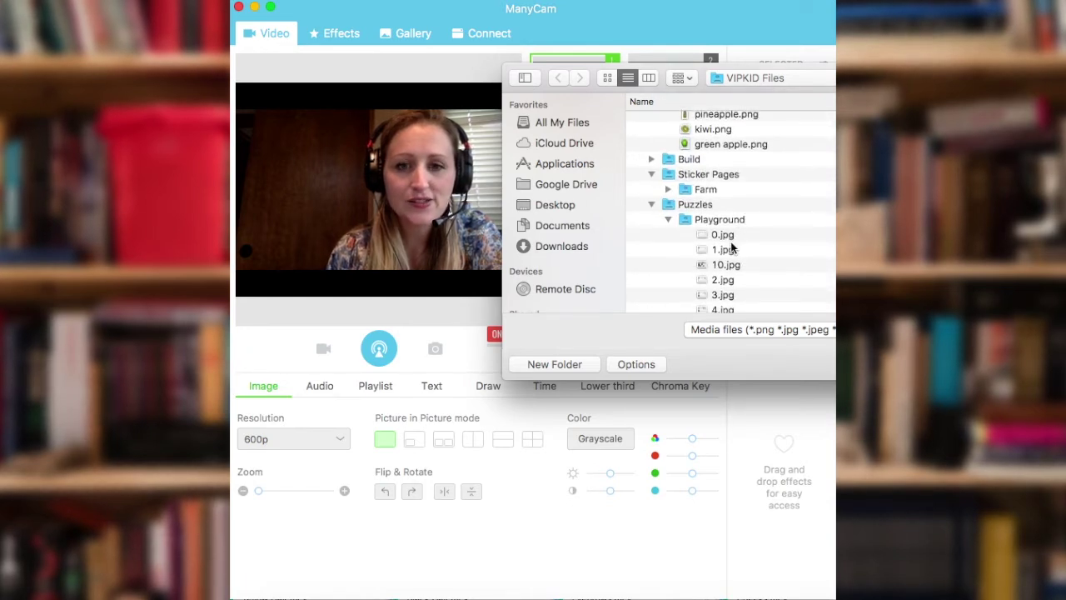
scroll(731, 242, down, 2)
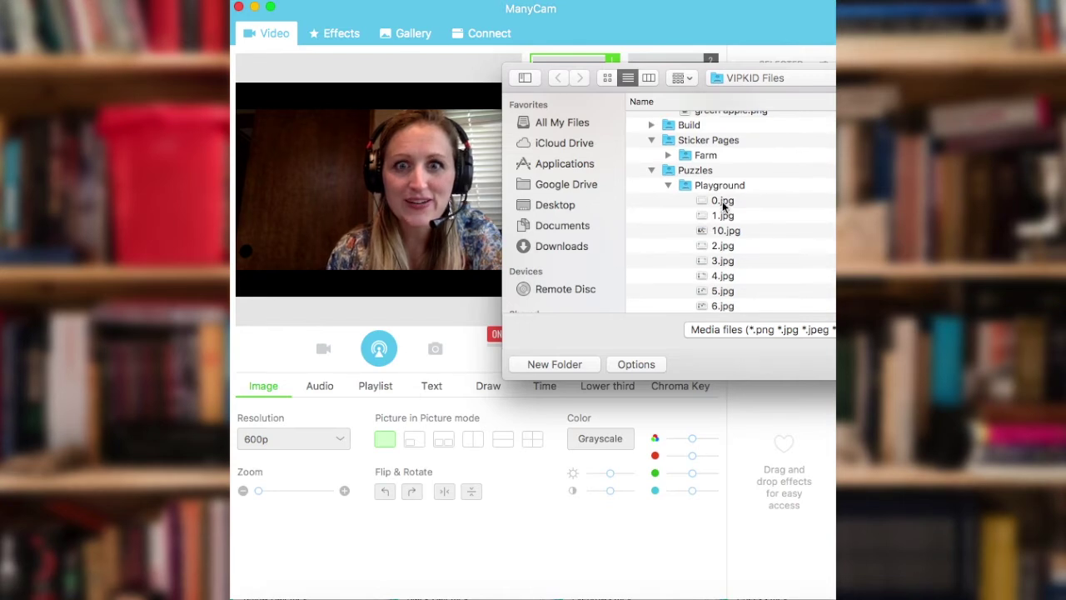
double_click(723, 201)
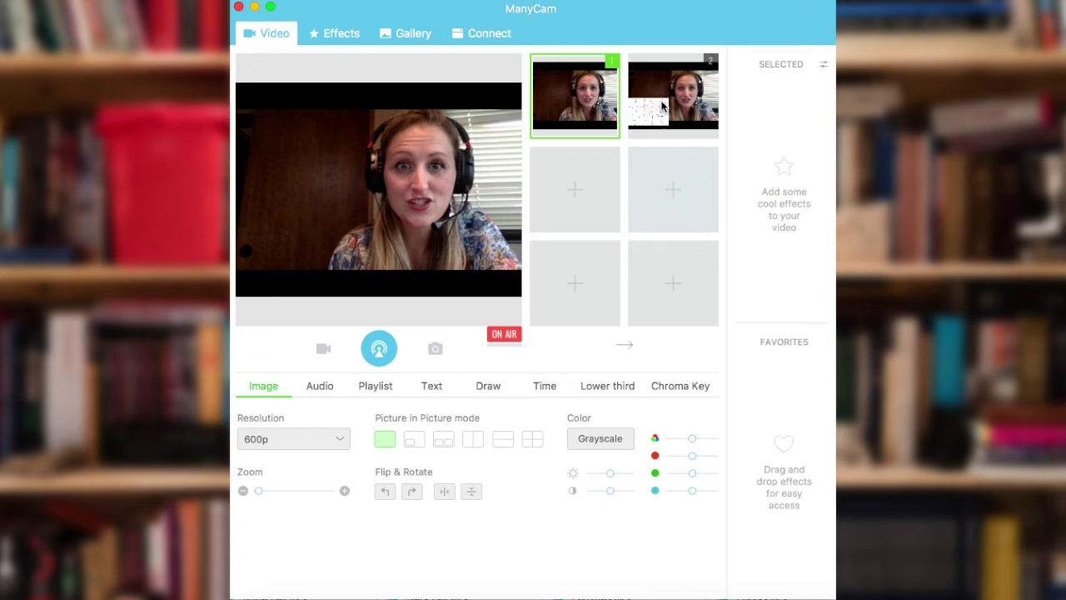
mouse_move(658, 124)
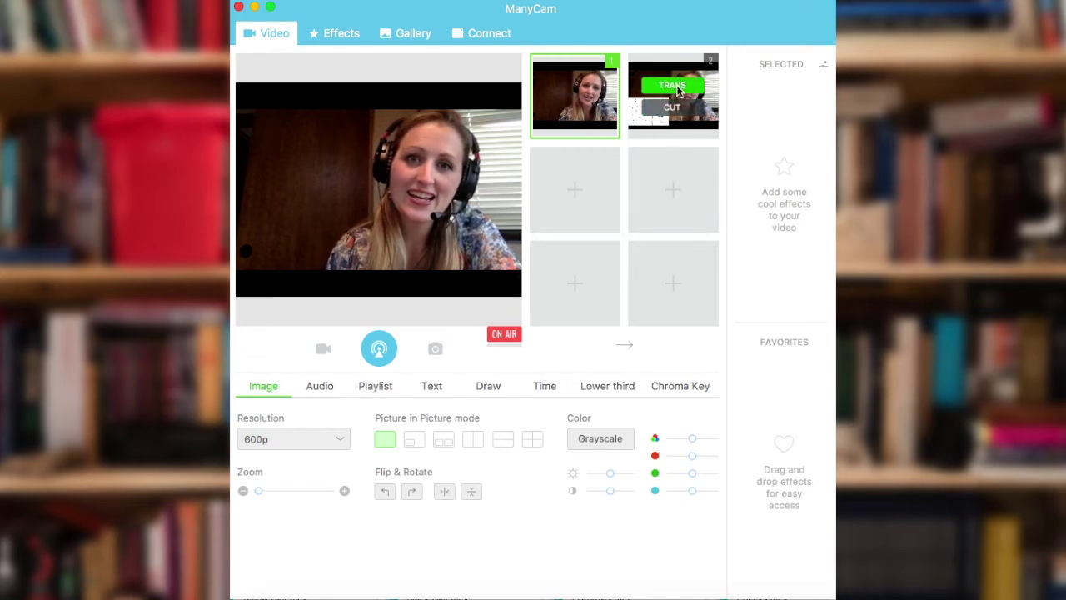
click(672, 86)
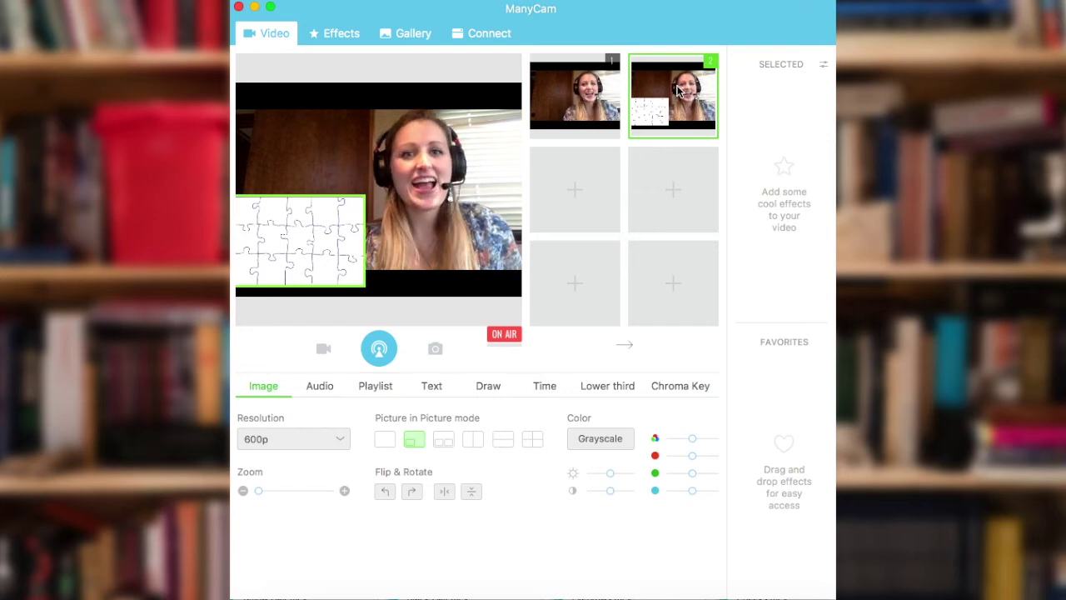
Step: Swap the puzzle preset's overlay to Playground puzzle image 1.jpg
click(643, 119)
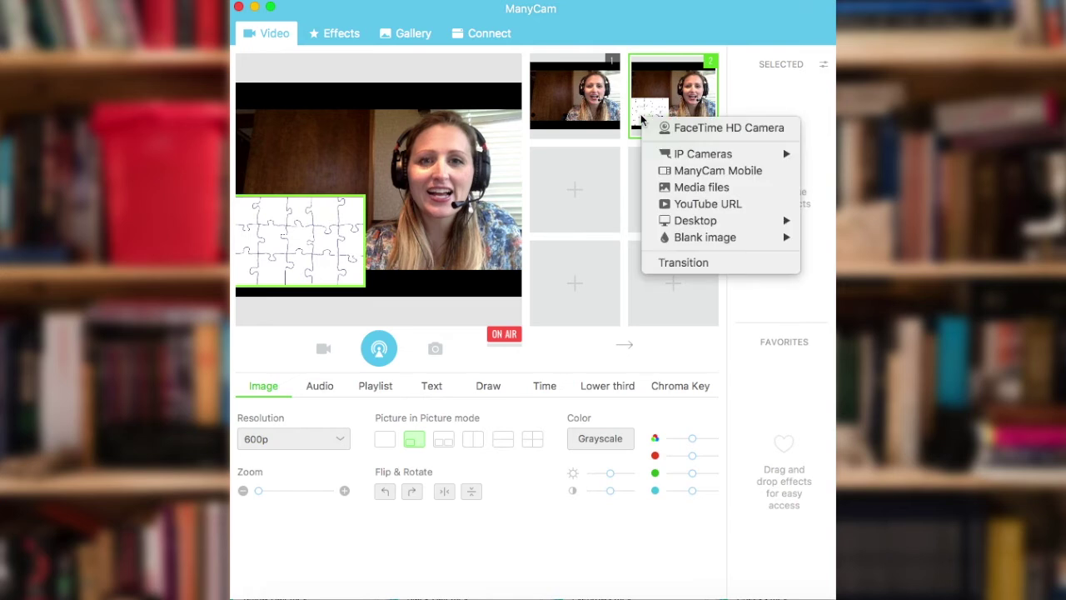
click(684, 188)
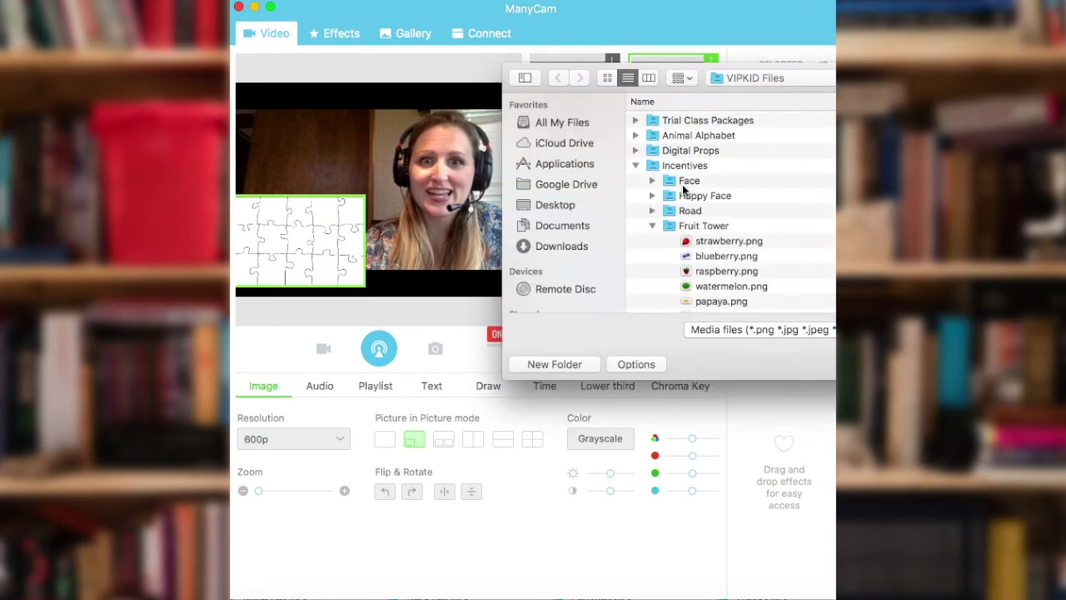
scroll(715, 230, down, 5)
scroll(715, 230, down, 3)
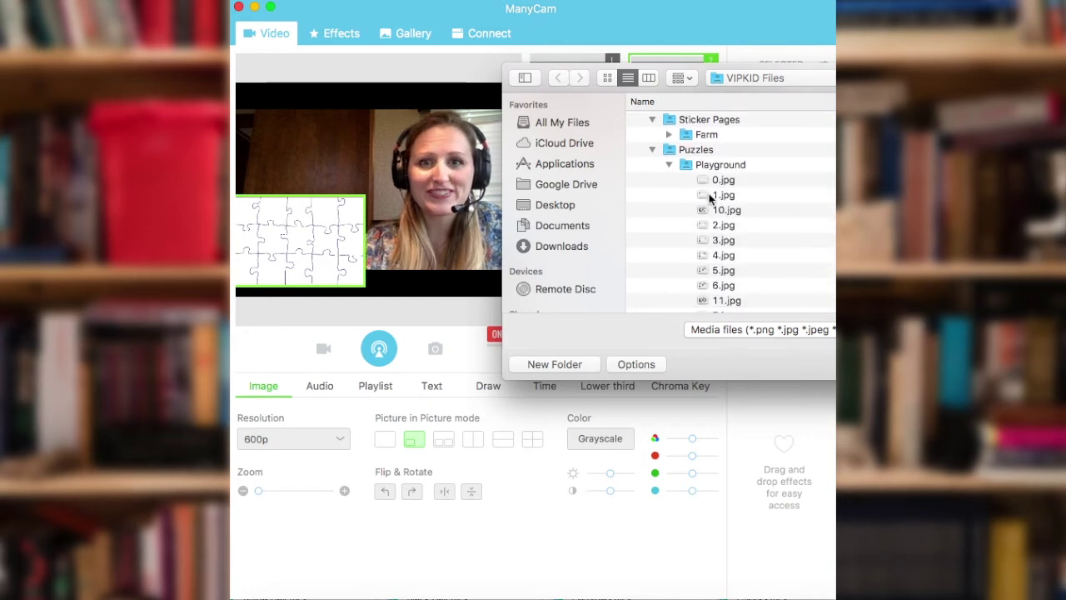
double_click(717, 195)
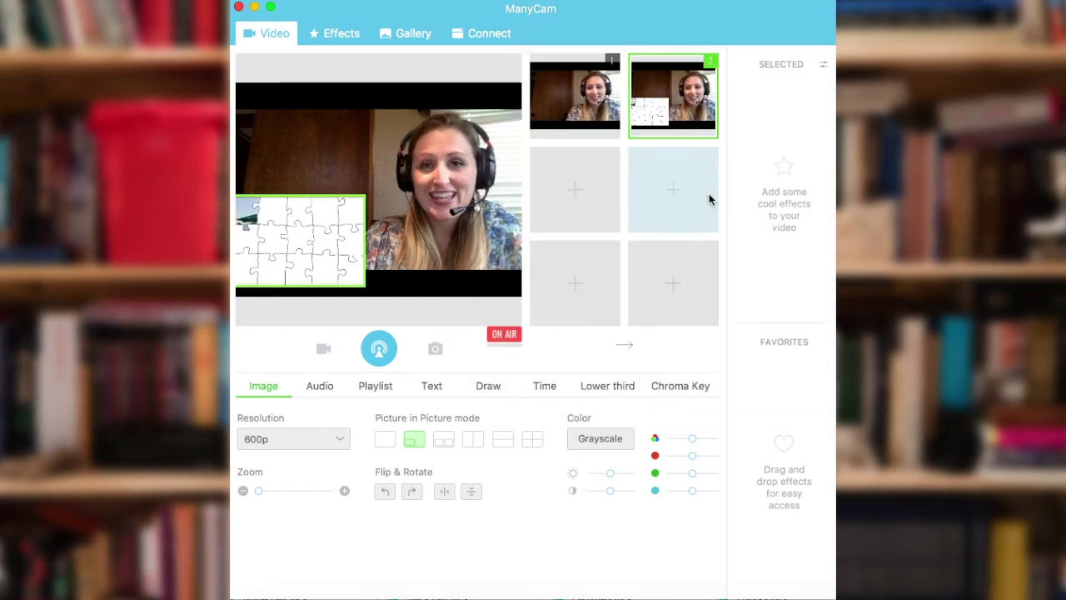